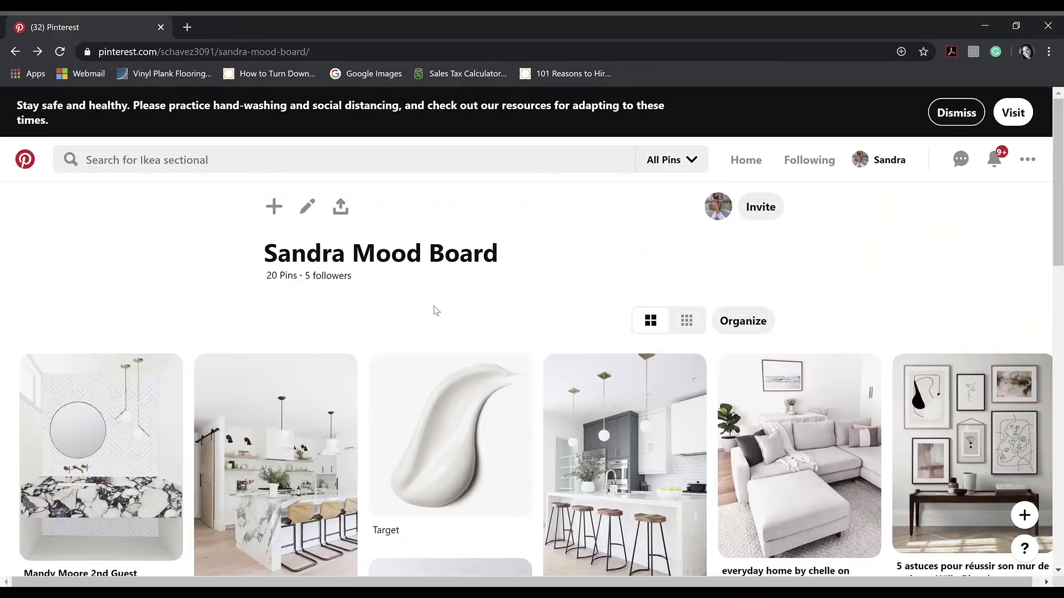
# - Look through the pins on the Pinterest mood board for interior, material and outfit images
pyautogui.scroll(-2, 437, 311)
pyautogui.scroll(-1, 440, 312)
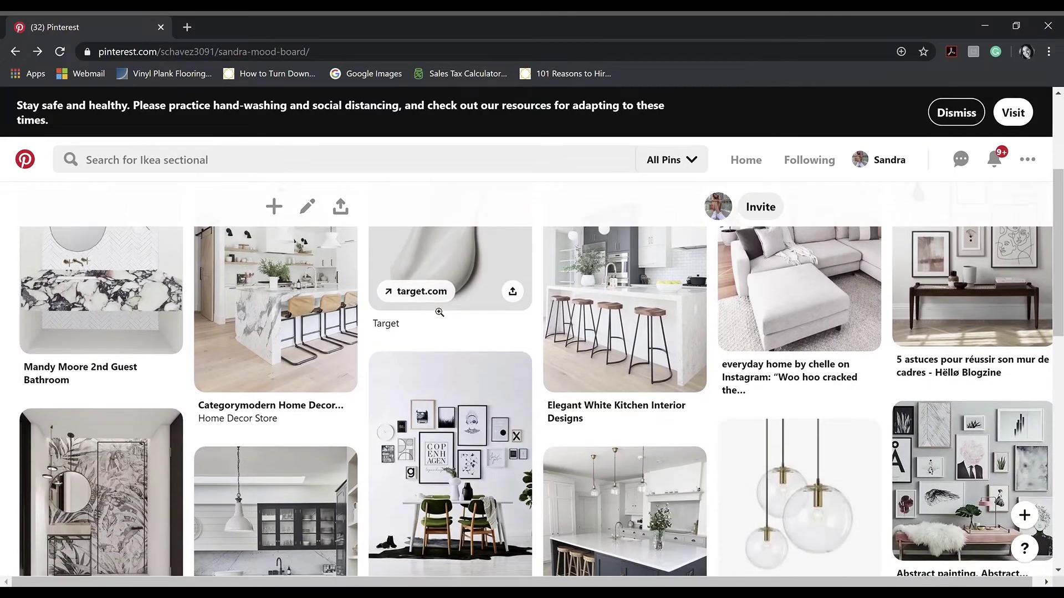
pyautogui.scroll(2, 439, 312)
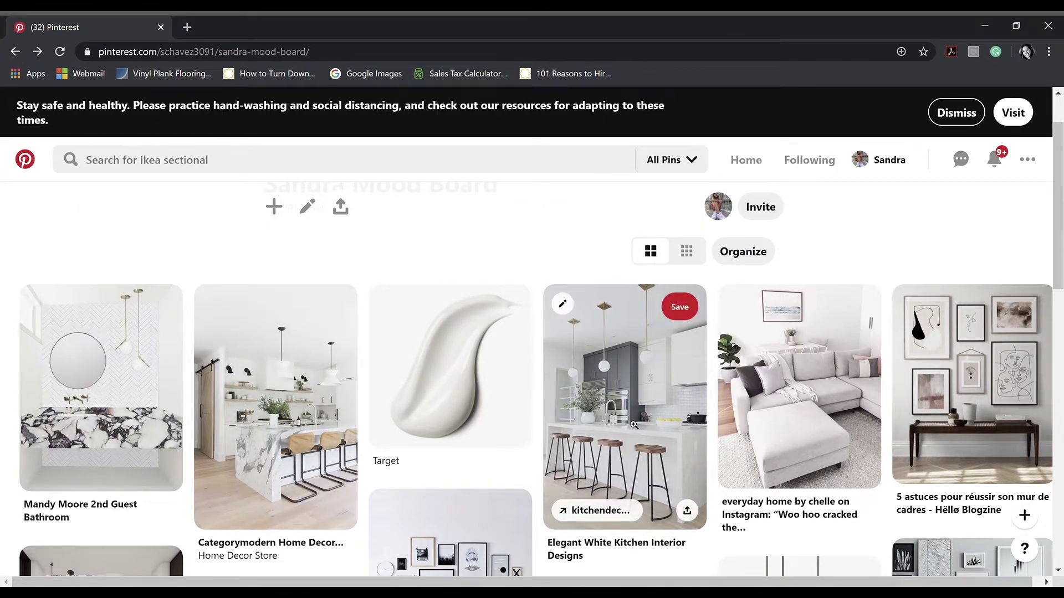
pyautogui.scroll(-3, 634, 425)
pyautogui.scroll(3, 458, 354)
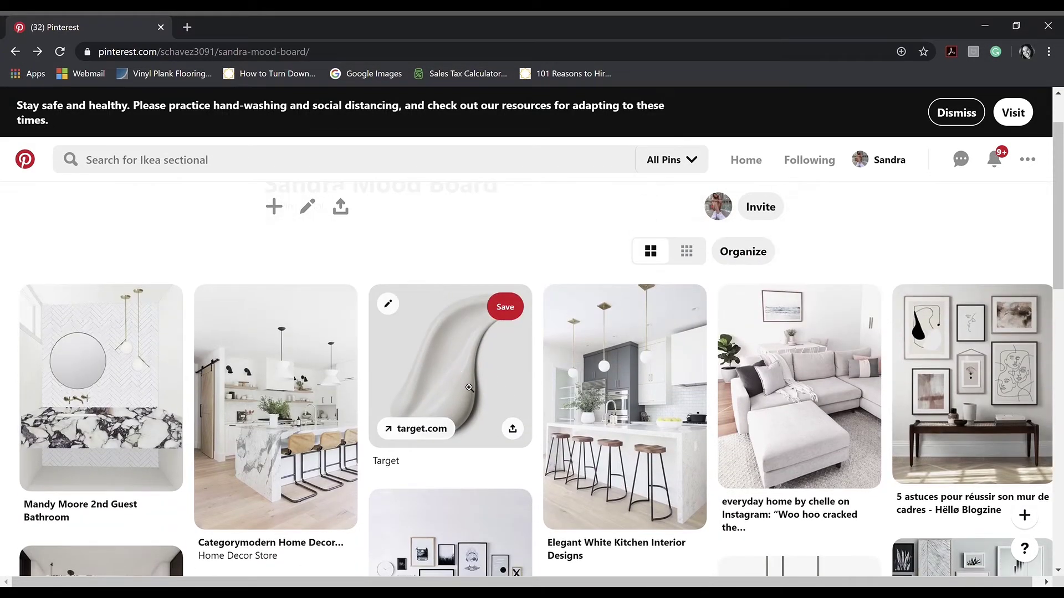
pyautogui.scroll(-1, 508, 392)
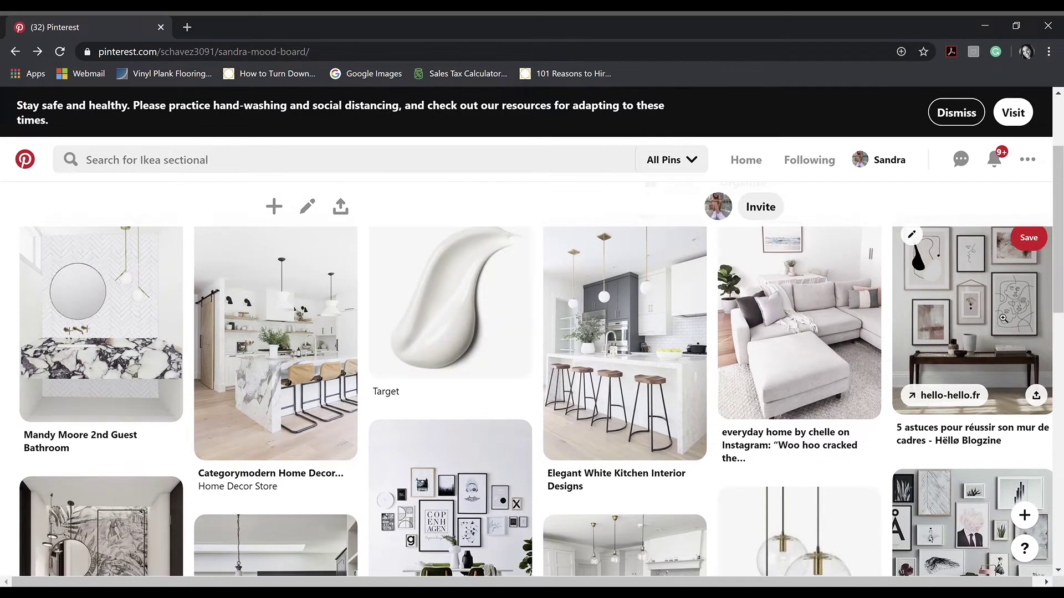
pyautogui.scroll(-3, 995, 318)
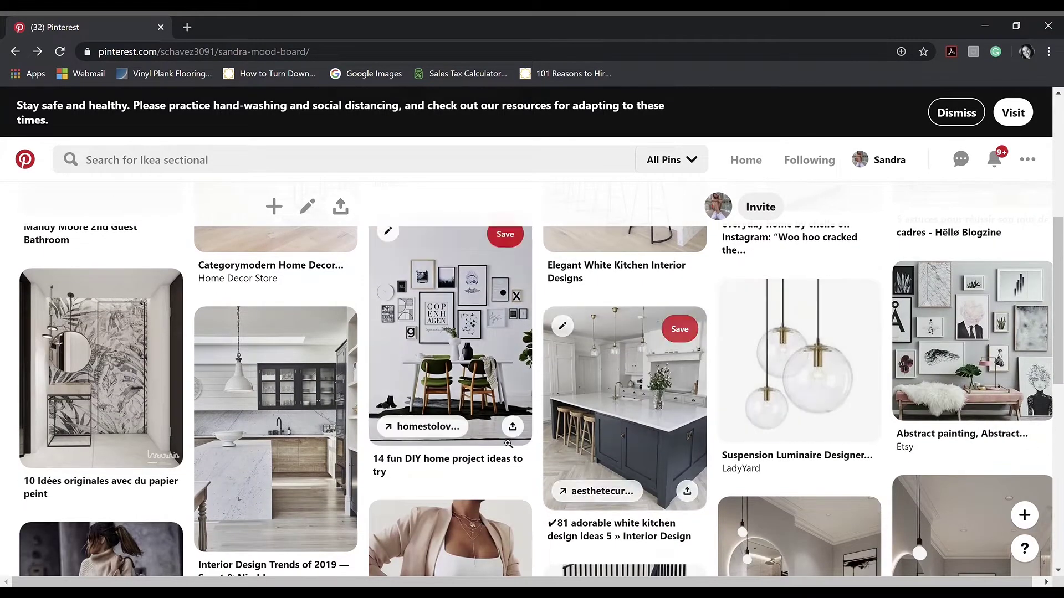
pyautogui.scroll(-2, 511, 443)
pyautogui.scroll(-1, 392, 425)
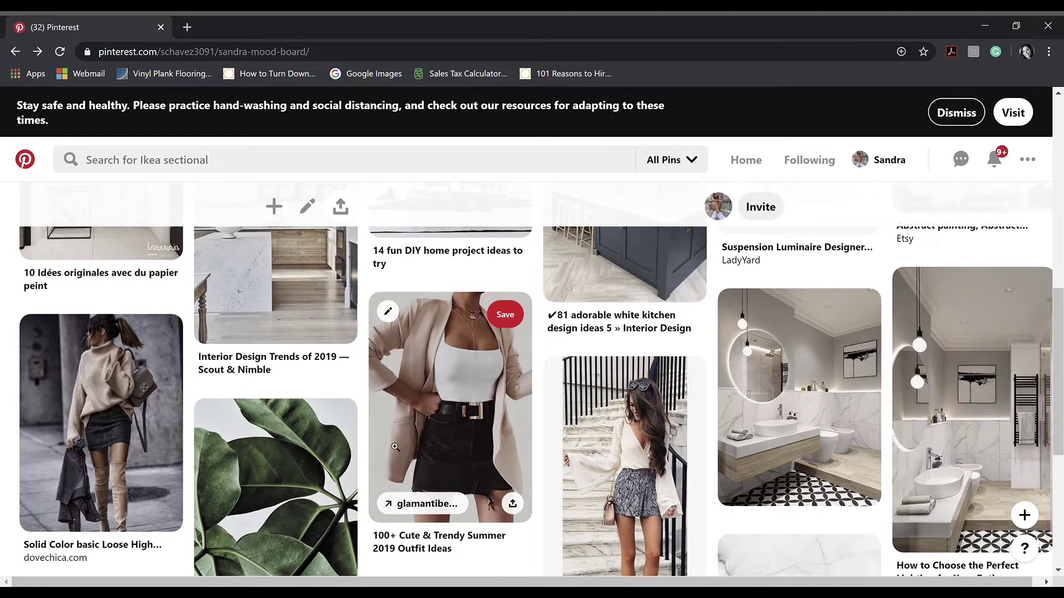
pyautogui.scroll(-1, 605, 423)
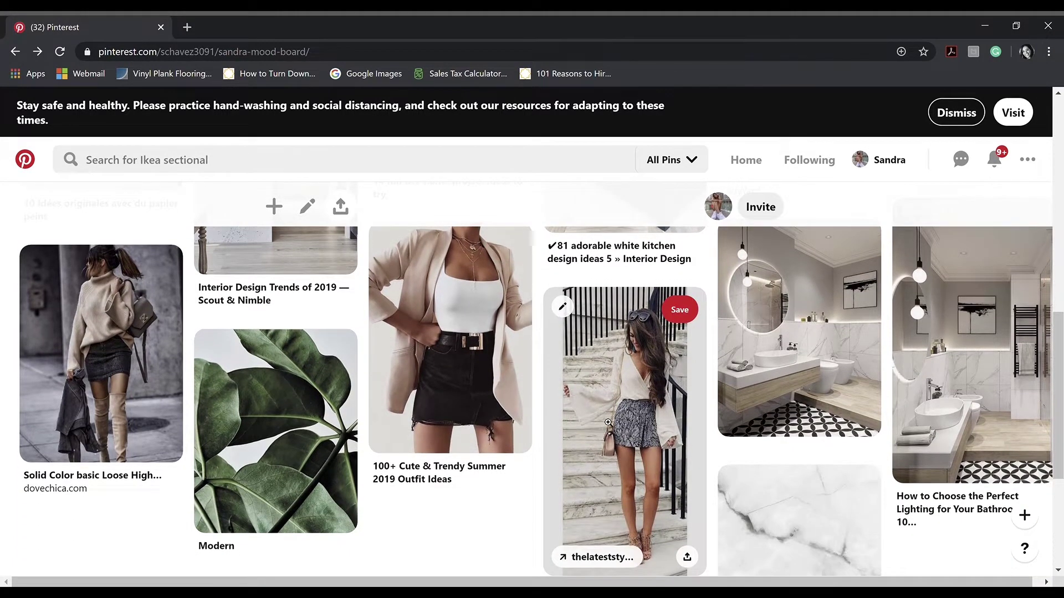
pyautogui.scroll(1, 640, 421)
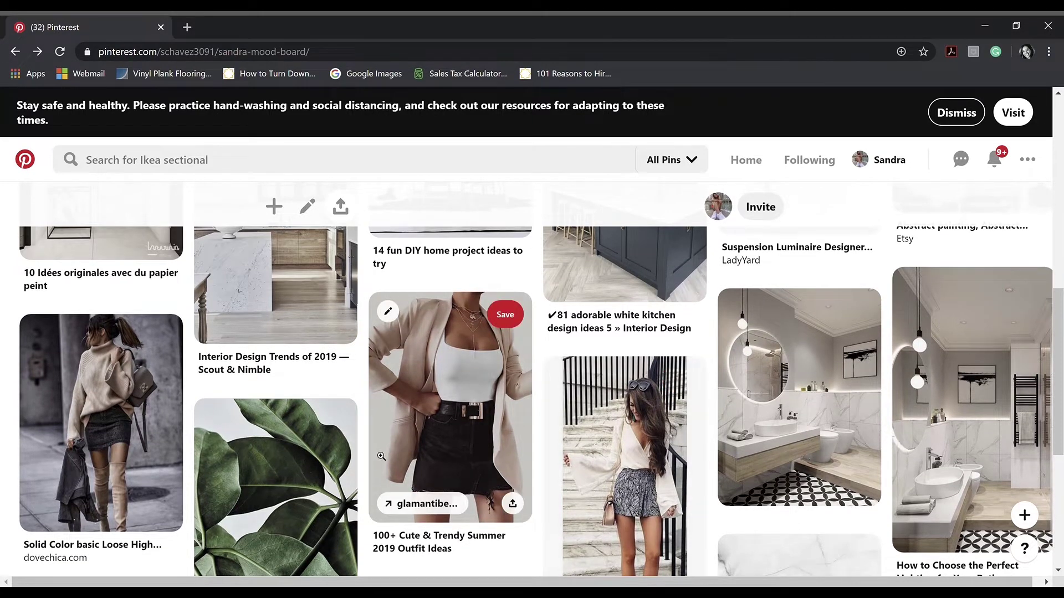
pyautogui.scroll(-1, 359, 448)
pyautogui.scroll(5, 332, 465)
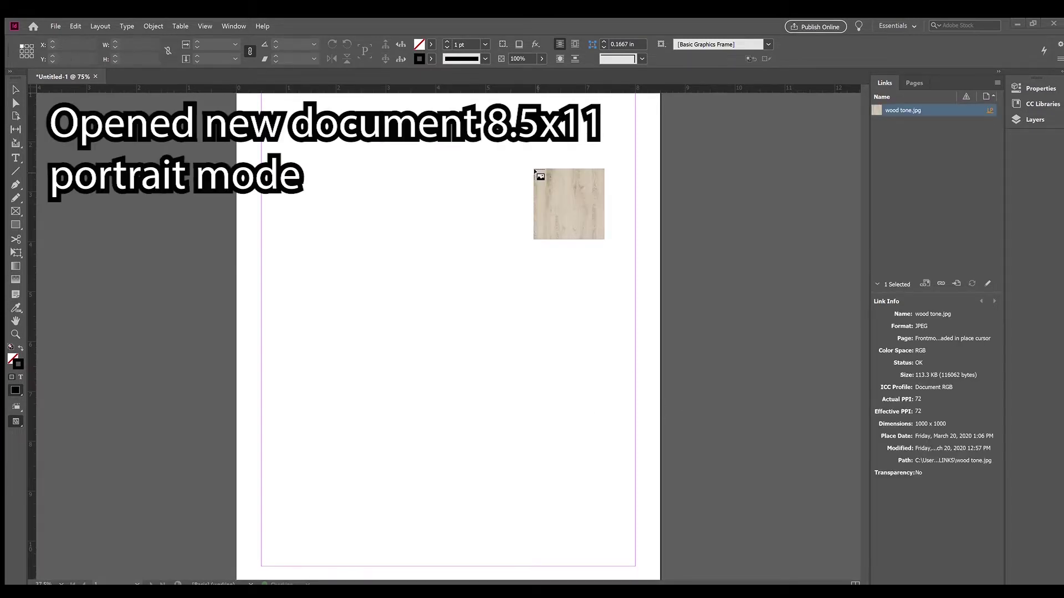
# - In InDesign, place wood tone.jpg on the blank page and scale it down to about 3.79 in square
pyautogui.click(537, 173)
pyautogui.moveTo(578, 258); pyautogui.dragTo(325, 250)
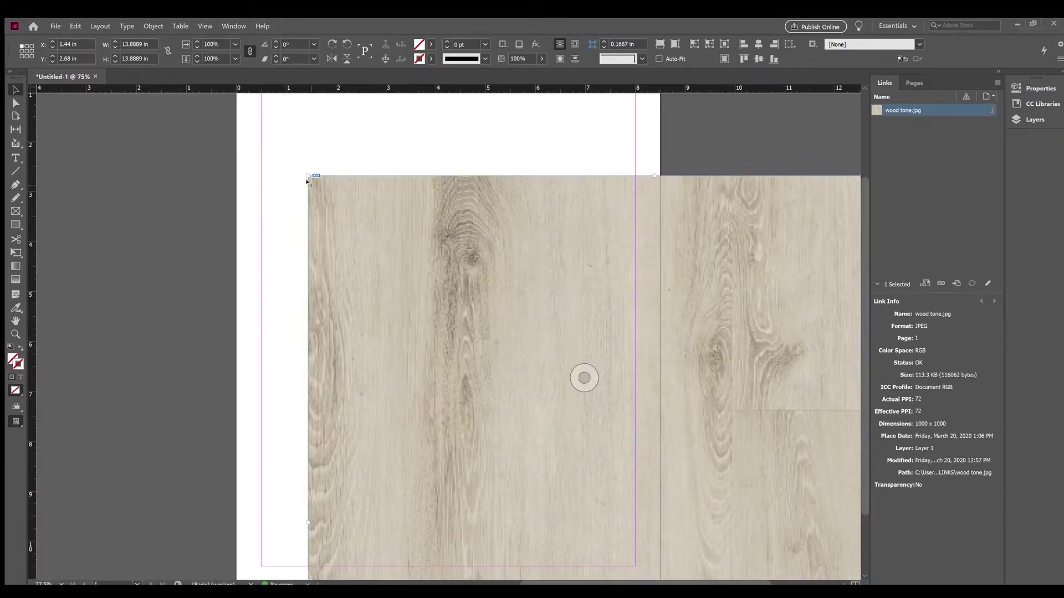
pyautogui.moveTo(309, 178); pyautogui.dragTo(330, 256)
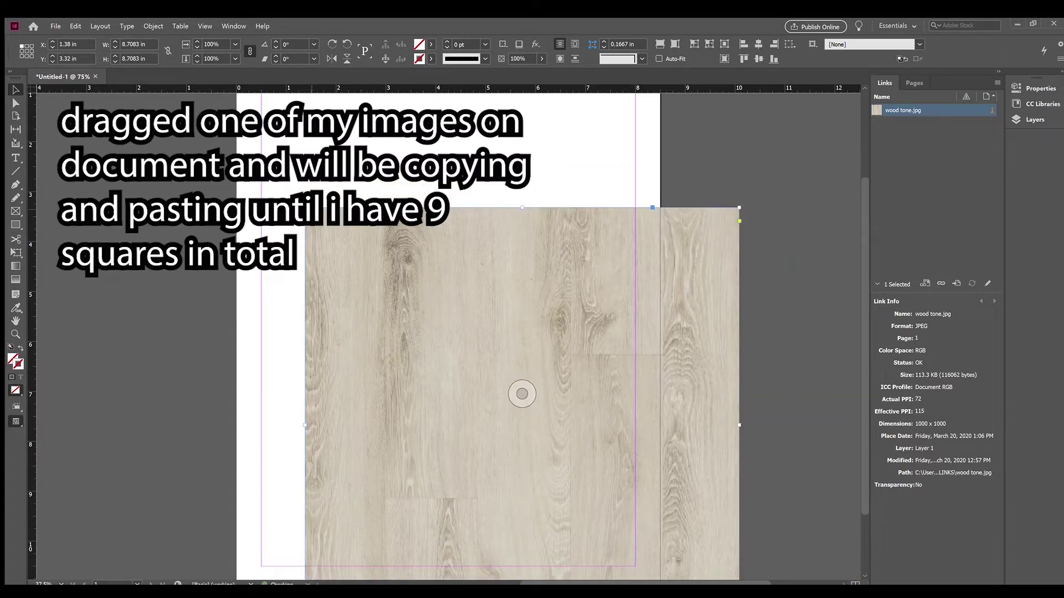
pyautogui.moveTo(306, 208); pyautogui.dragTo(437, 343)
pyautogui.scroll(-1, 499, 360)
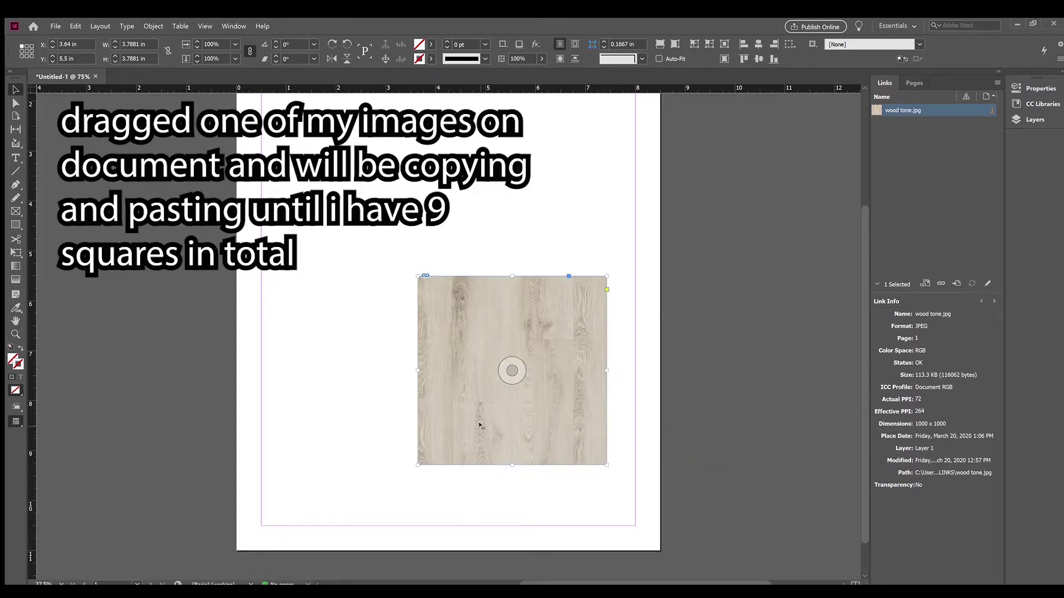
# - Scale the wood tone image to about 2.94 in square and align it with the page's lower-right margin corner
pyautogui.moveTo(575, 404); pyautogui.dragTo(604, 465)
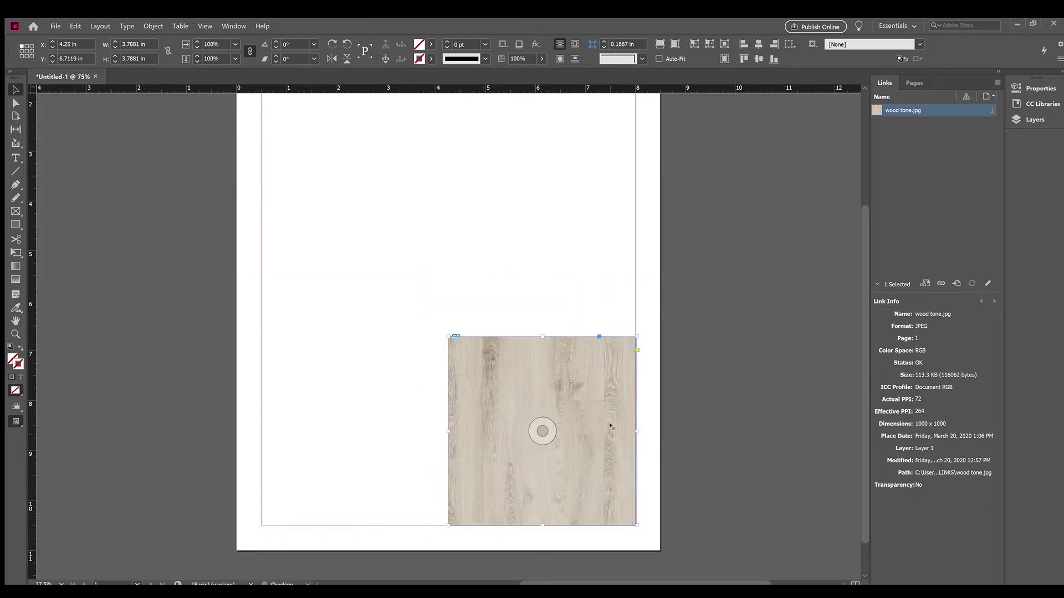
pyautogui.moveTo(636, 335); pyautogui.dragTo(596, 379)
pyautogui.moveTo(549, 451); pyautogui.dragTo(591, 452)
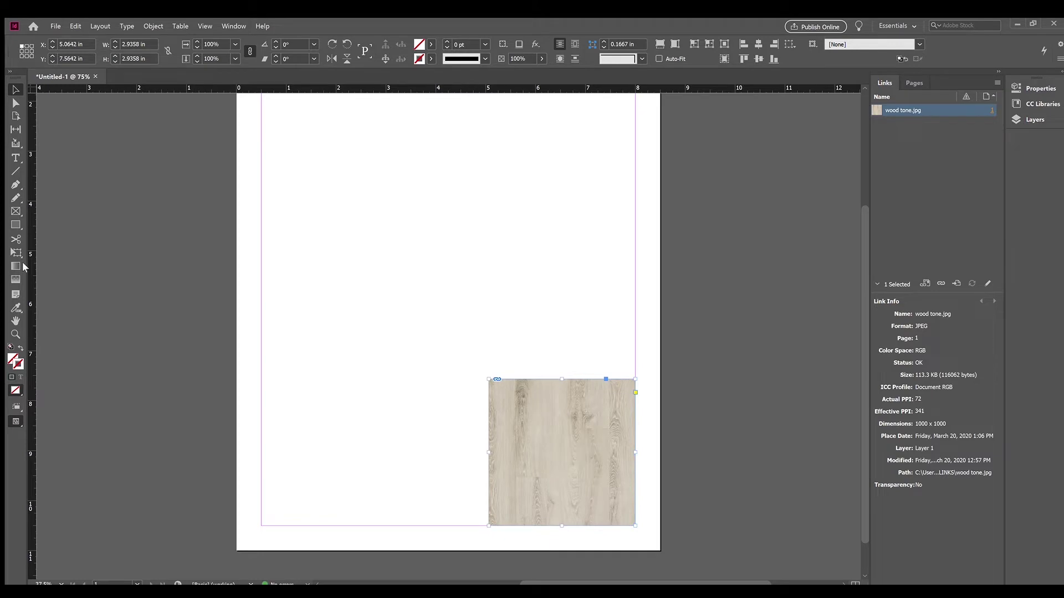
# - Crop the wood tone frame from its left side to about 2.48 in wide and duplicate it twice upward into a column
pyautogui.moveTo(486, 443); pyautogui.dragTo(511, 446)
pyautogui.scroll(3, 511, 446)
pyautogui.moveTo(551, 486); pyautogui.dragTo(552, 339)
pyautogui.moveTo(549, 408); pyautogui.dragTo(551, 266)
# - Stretch the column of three wood tone frames up to the top margin, keeping its width aligned to the right margin
pyautogui.hotkey('ctrl', 'a')
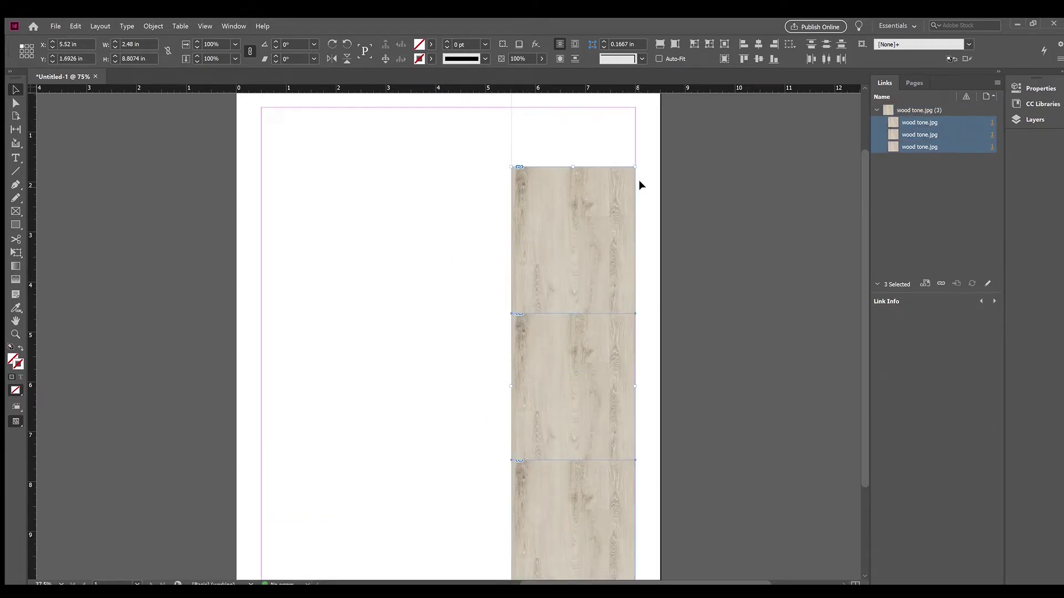
pyautogui.scroll(2, 633, 211)
pyautogui.moveTo(635, 209); pyautogui.dragTo(653, 147)
pyautogui.scroll(-2, 580, 228)
pyautogui.moveTo(654, 316); pyautogui.dragTo(635, 316)
# - Duplicate the column of wood tone frames twice to the left to form a three-by-three grid
pyautogui.moveTo(581, 420); pyautogui.dragTo(471, 439)
pyautogui.moveTo(482, 440); pyautogui.dragTo(356, 439)
pyautogui.click(646, 497)
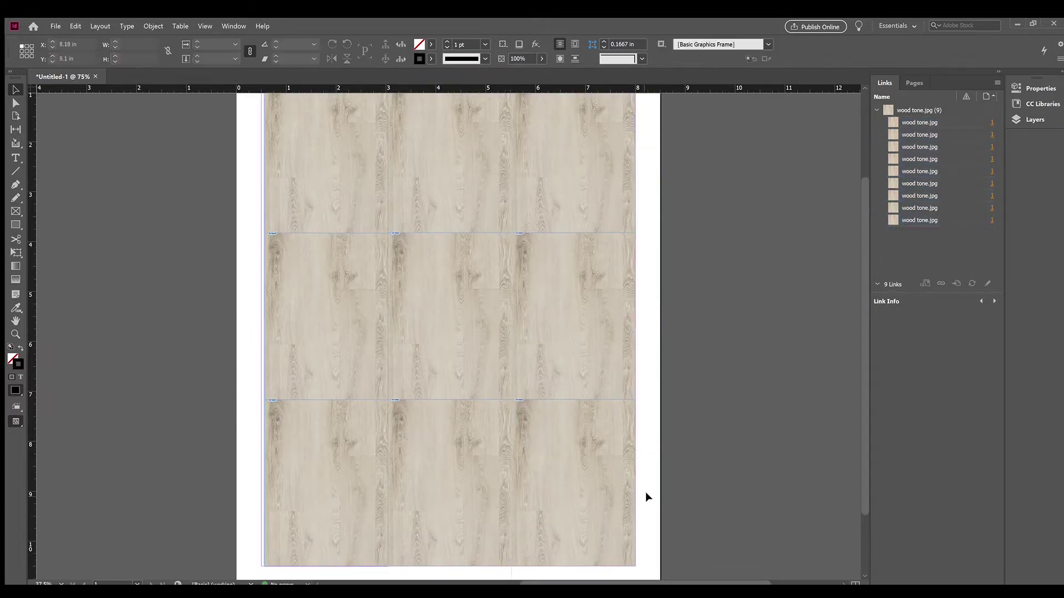
# - Shift the whole nine-frame grid slightly left so that it sits within the page margins
pyautogui.scroll(1, 397, 240)
pyautogui.hotkey('ctrl', 'a')
pyautogui.moveTo(486, 338); pyautogui.dragTo(446, 357)
pyautogui.click(217, 316)
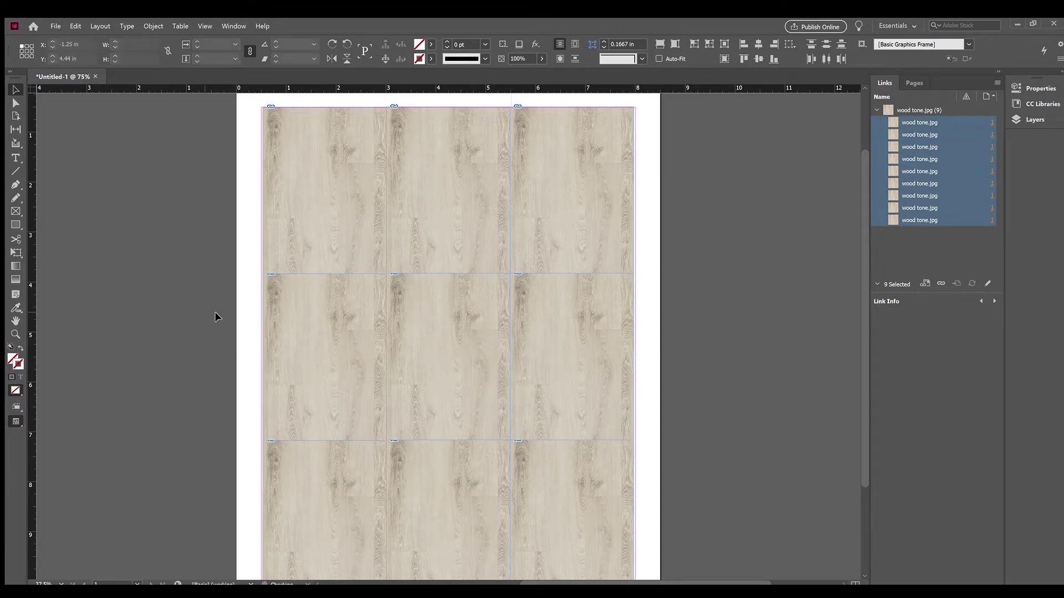
# - Replace the wood image in the grid's center frame with outfit.jpg
pyautogui.scroll(1, 255, 318)
pyautogui.scroll(-2, 324, 316)
pyautogui.click(571, 484)
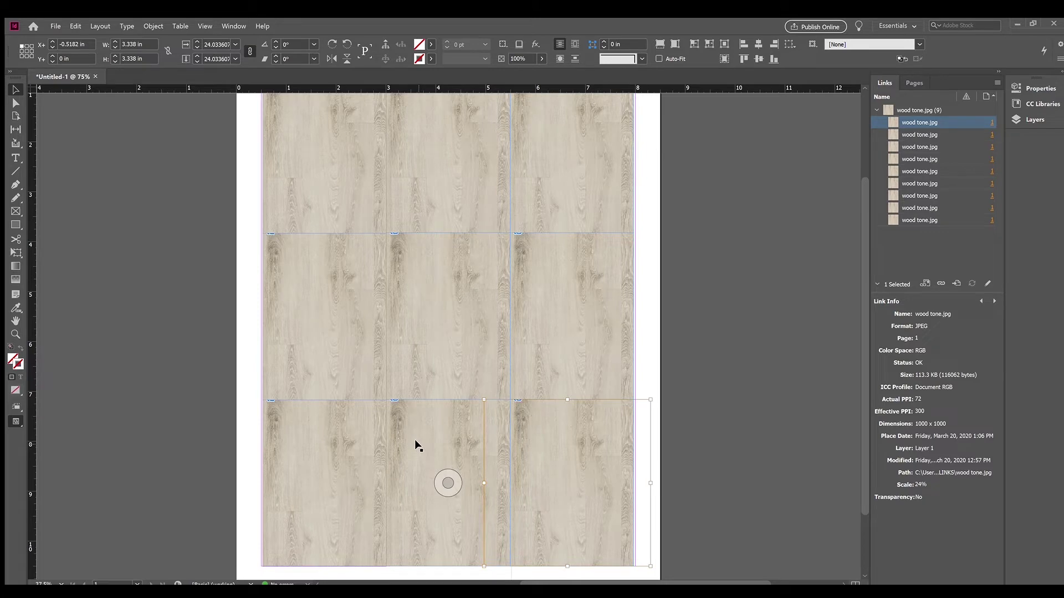
pyautogui.click(448, 318)
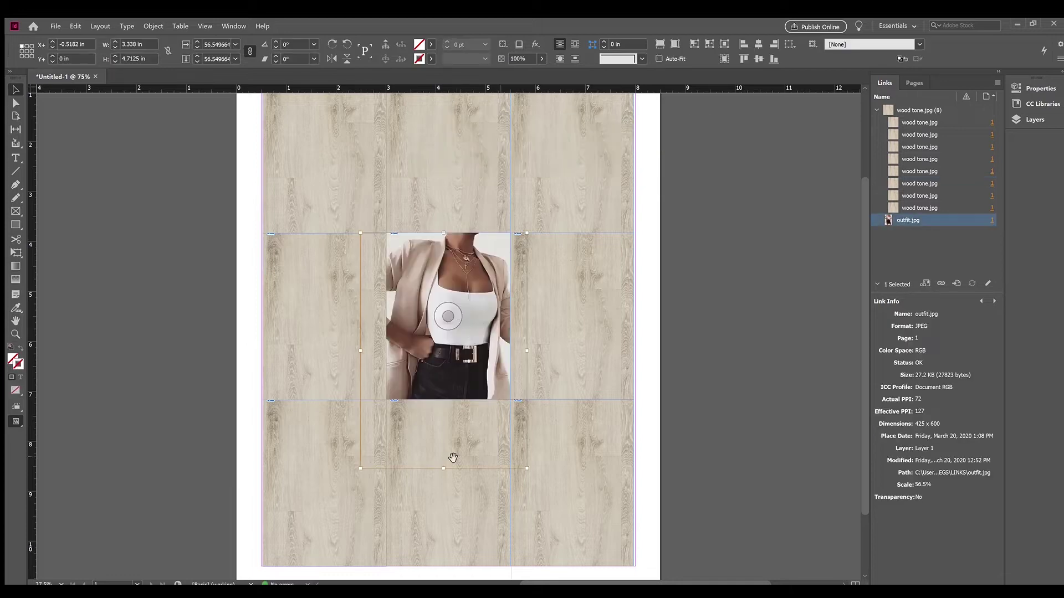
# - Replace the top-left frame's image with light.jpg and the top-right frame's image with marble.jpg
pyautogui.click(920, 208)
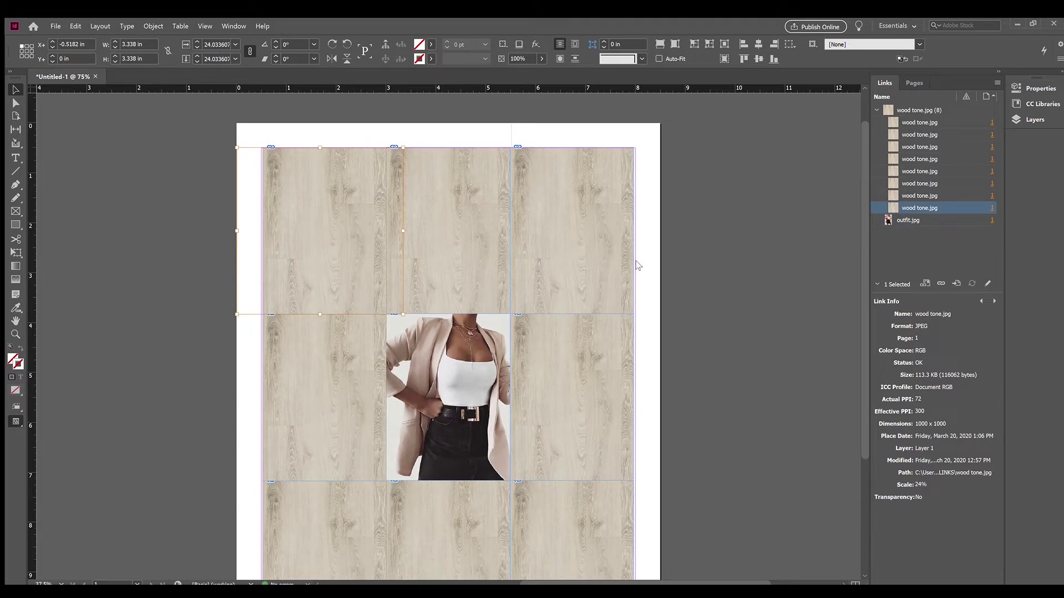
pyautogui.click(322, 236)
pyautogui.click(585, 298)
pyautogui.click(570, 230)
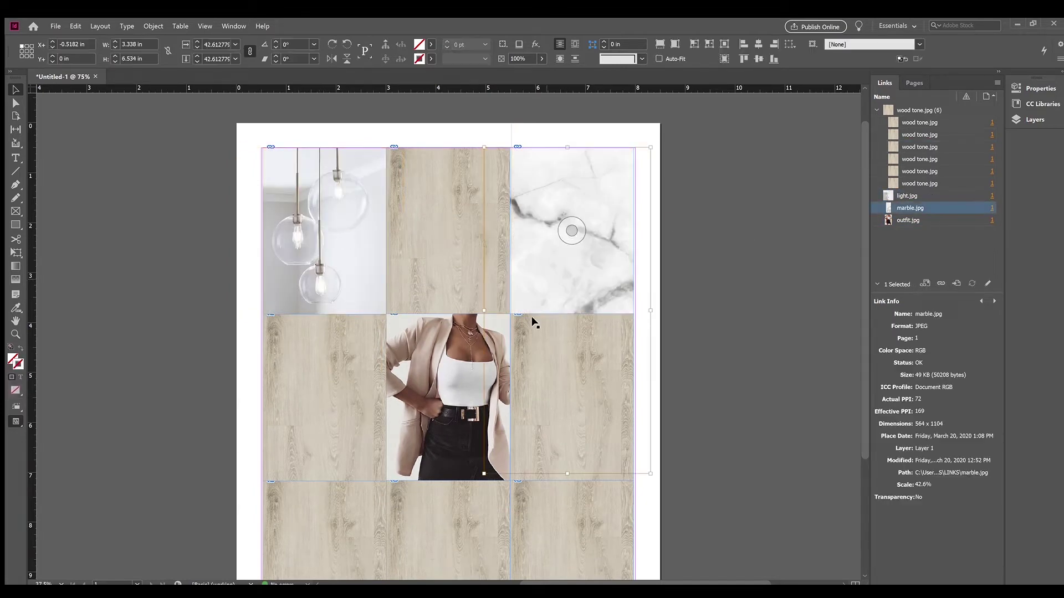
# - Scale the marble image to about 31% and reposition it to fill the top-right frame
pyautogui.hotkey('ctrl', 'alt', 'c')
pyautogui.hotkey('ctrl', 'z')
pyautogui.scroll(-1, 325, 373)
# - Replace the middle-right frame's image with paint.jpg and the bottom-left frame's image with greenery.jpg
pyautogui.click(325, 373)
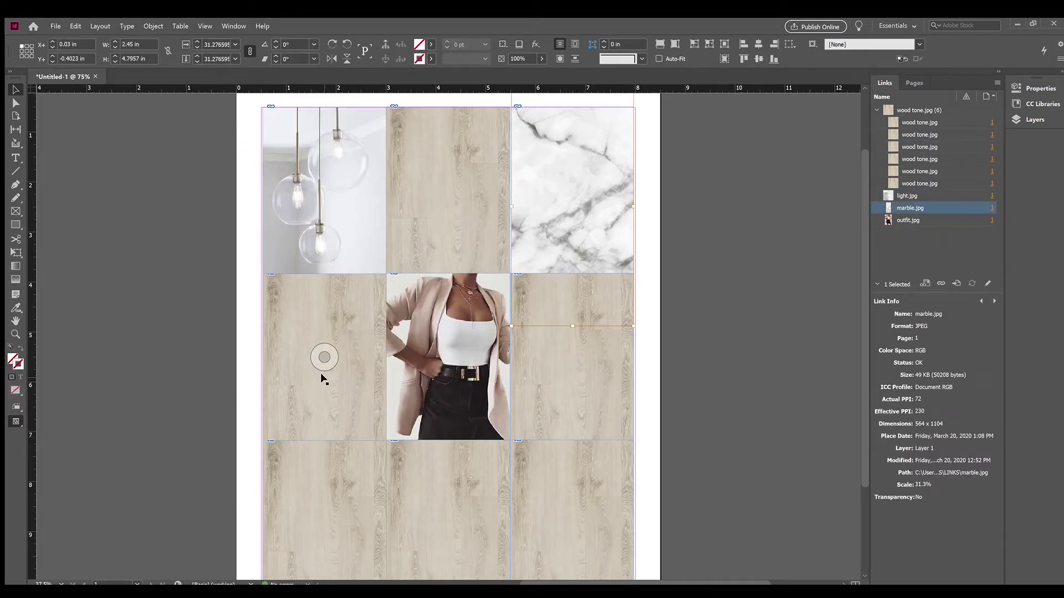
pyautogui.click(551, 314)
pyautogui.scroll(-1, 574, 361)
pyautogui.scroll(-1, 574, 361)
pyautogui.click(325, 443)
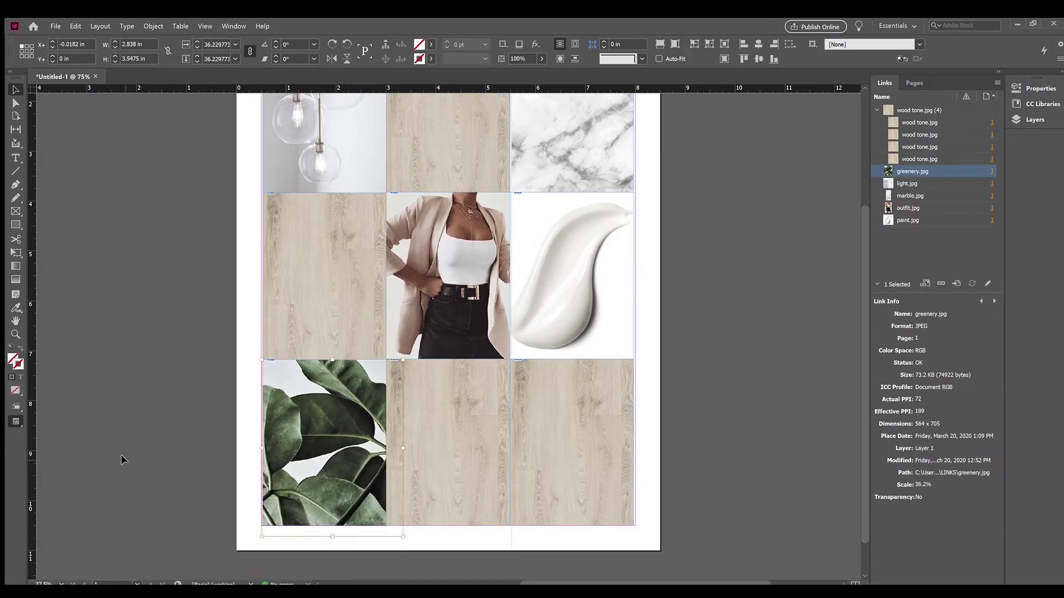
# - Place bathroom 2.jpg in the middle-left frame and kitchen 2.jpg in the bottom-center frame, fitting each image to its frame
pyautogui.scroll(1, 123, 460)
pyautogui.click(331, 324)
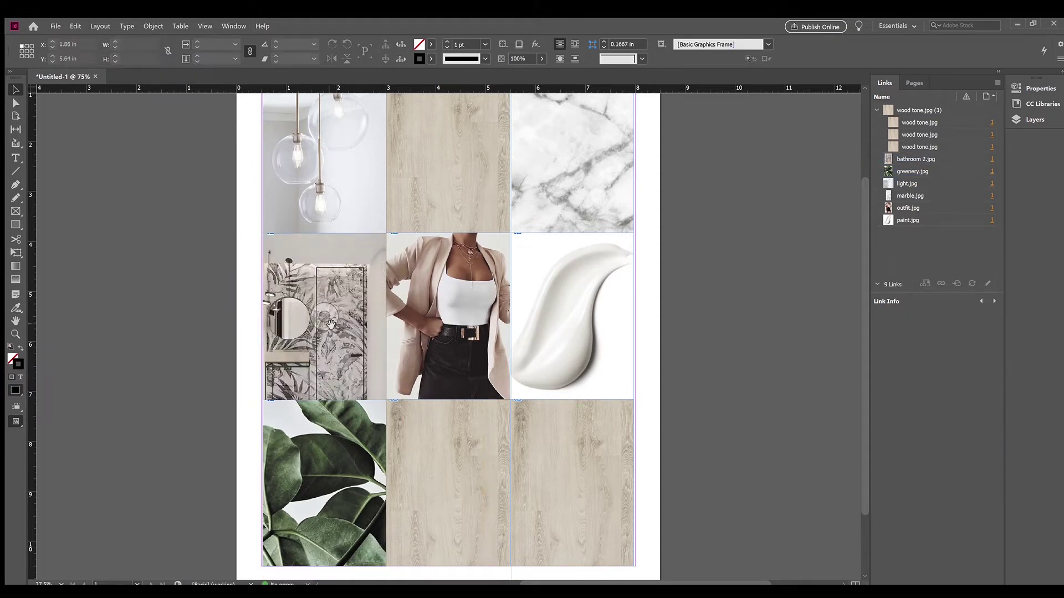
pyautogui.click(448, 483)
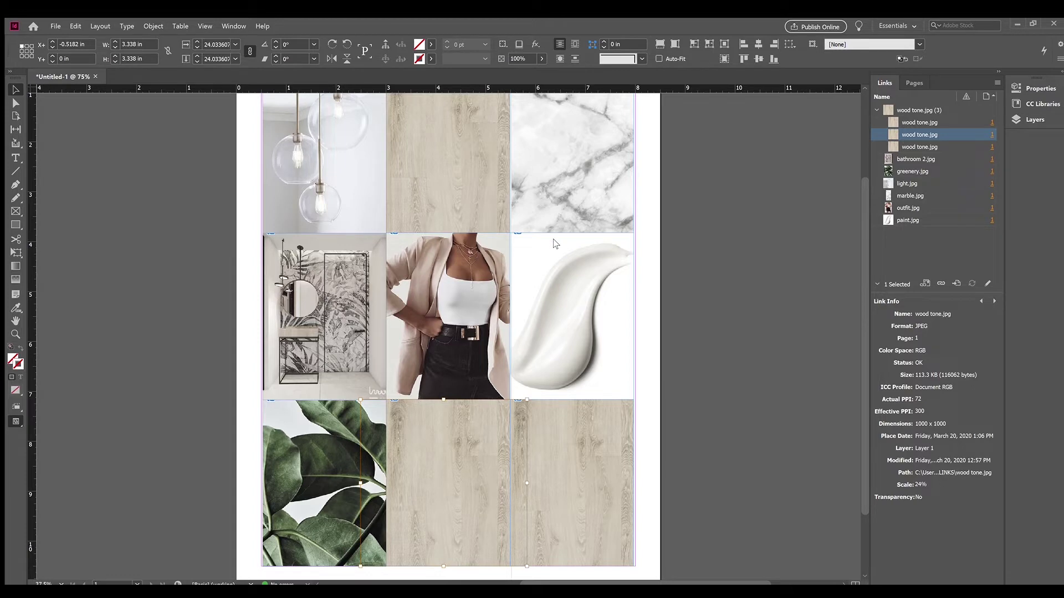
pyautogui.scroll(-1, 553, 238)
pyautogui.click(448, 444)
pyautogui.hotkey('ctrl', 'alt', 'shift', 'c')
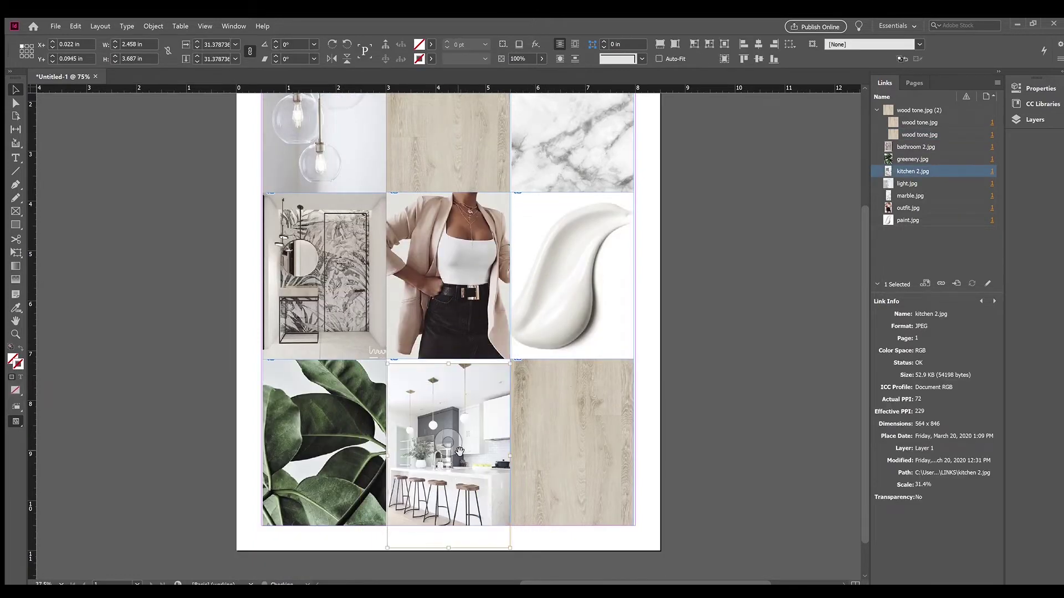
pyautogui.click(725, 452)
# - Place gallery wall.jpg in the top-center frame and adjust it to about 44% scale
pyautogui.scroll(3, 732, 209)
pyautogui.click(447, 230)
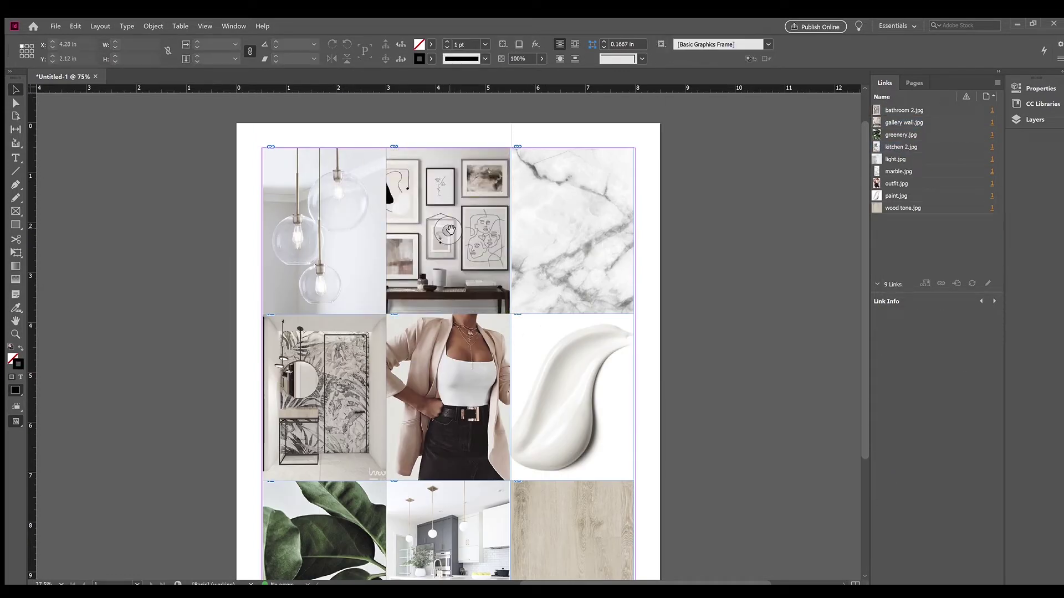
pyautogui.hotkey('ctrl', 'alt', '.')
pyautogui.hotkey('ctrl', 'alt', '.')
pyautogui.hotkey('ctrl', 'alt', '.')
pyautogui.hotkey('ctrl', 'alt', '.')
pyautogui.hotkey('ctrl', 'alt', '.')
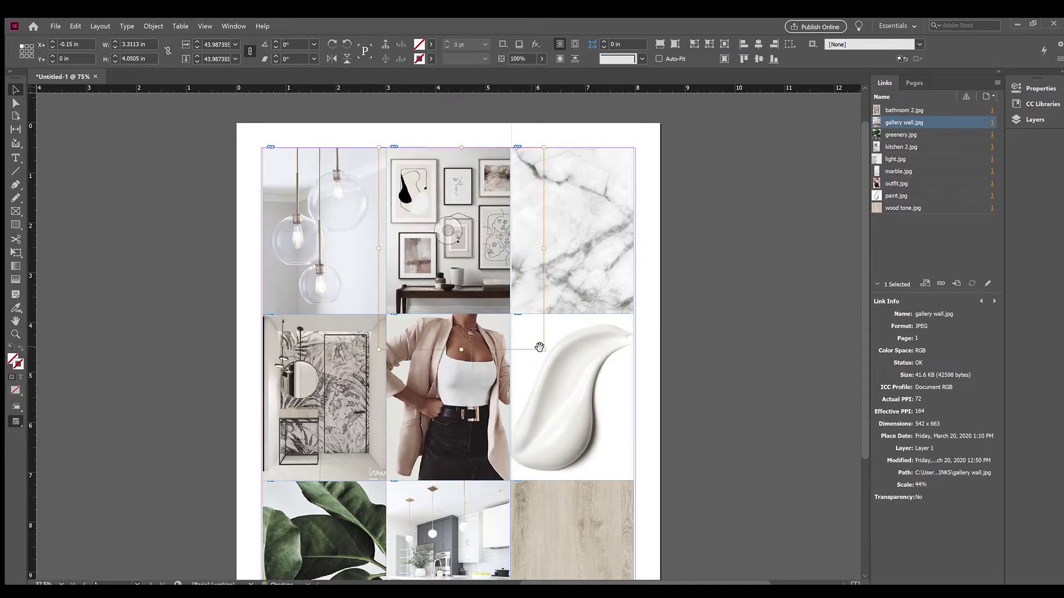
# - Deselect everything and show the page in preview mode without frame edges and margins
pyautogui.hotkey('ctrl', 'shift', 'a')
pyautogui.scroll(-2, 662, 499)
pyautogui.press('w')
pyautogui.scroll(1, 663, 520)
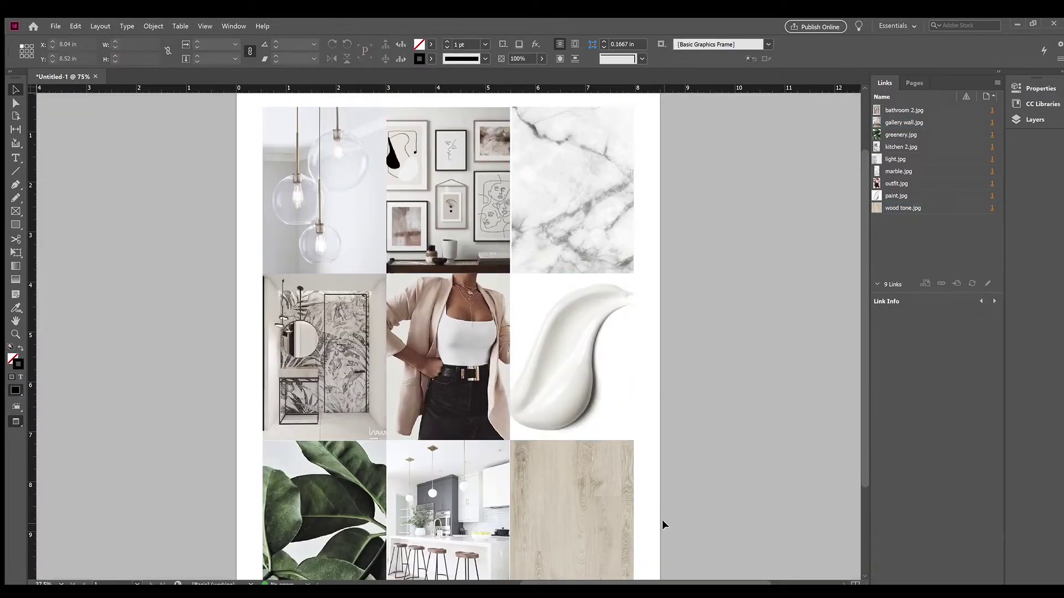
# - Apply a 2 pt white stroke to all nine images in the grid
pyautogui.moveTo(674, 502); pyautogui.dragTo(310, 235)
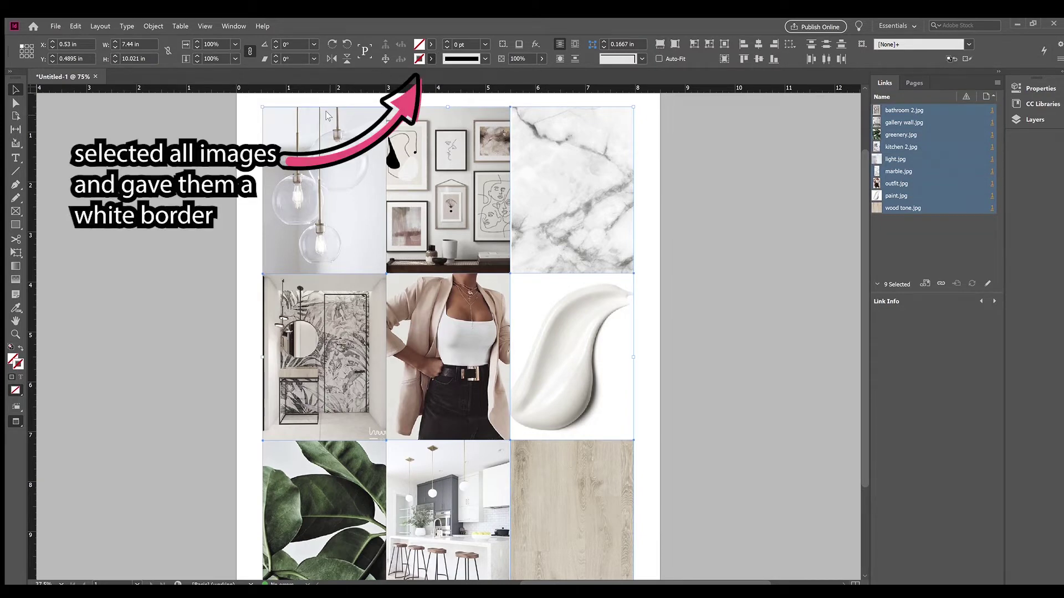
pyautogui.click(447, 46)
pyautogui.click(446, 43)
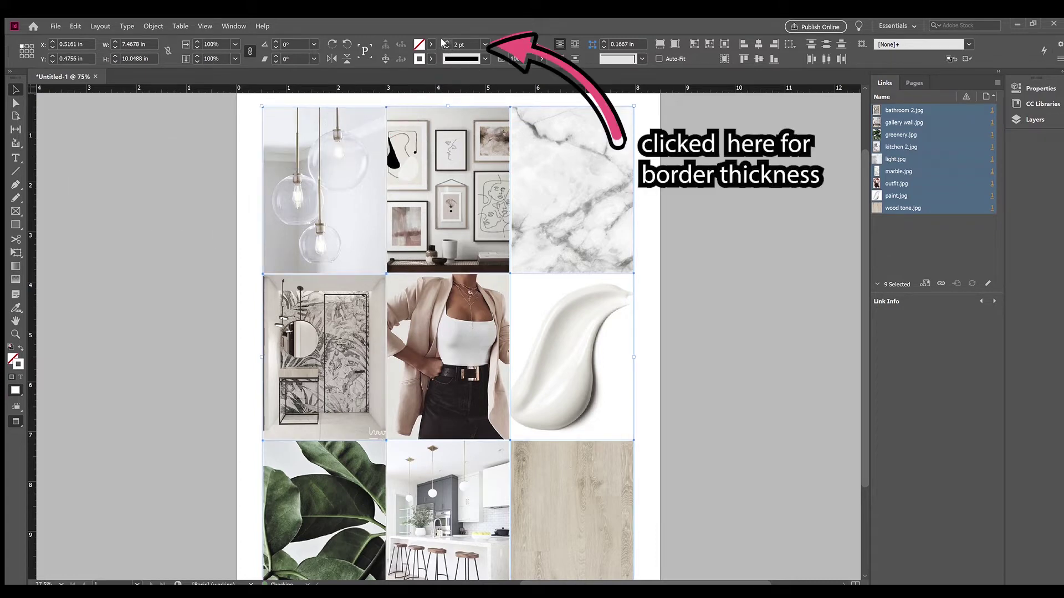
pyautogui.click(120, 215)
# - Enlarge and reposition the bathroom image within the middle-left frame to crop out its watermark
pyautogui.scroll(-1, 131, 216)
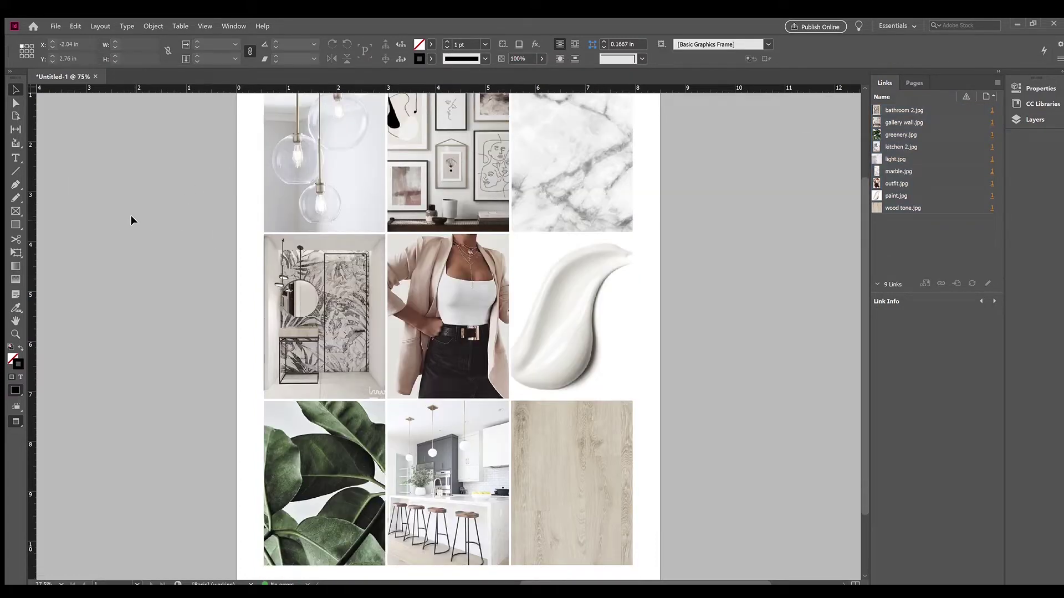
pyautogui.scroll(-1, 131, 217)
pyautogui.scroll(1, 131, 218)
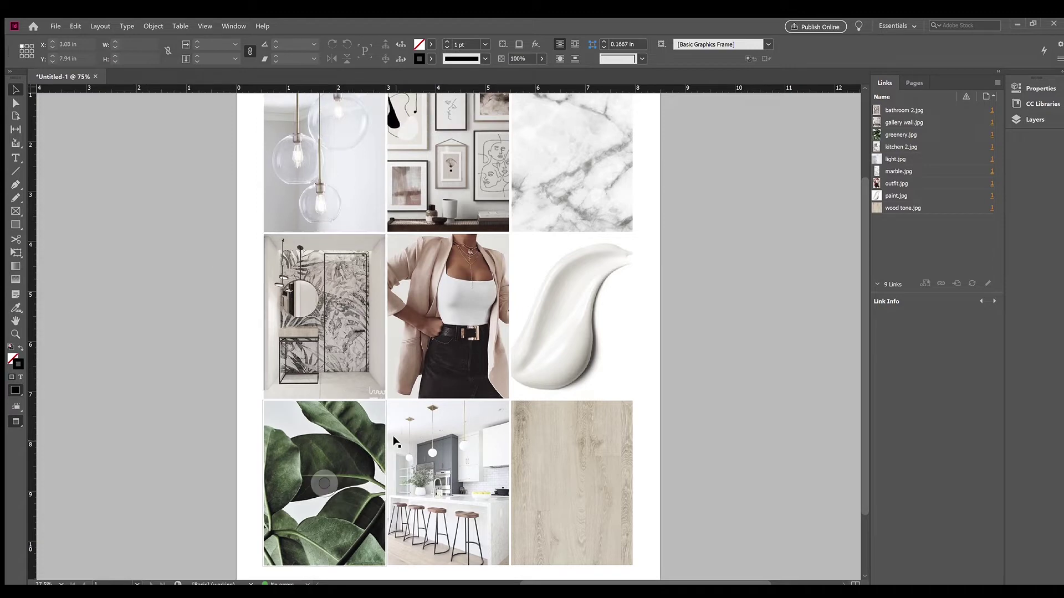
pyautogui.scroll(1, 407, 437)
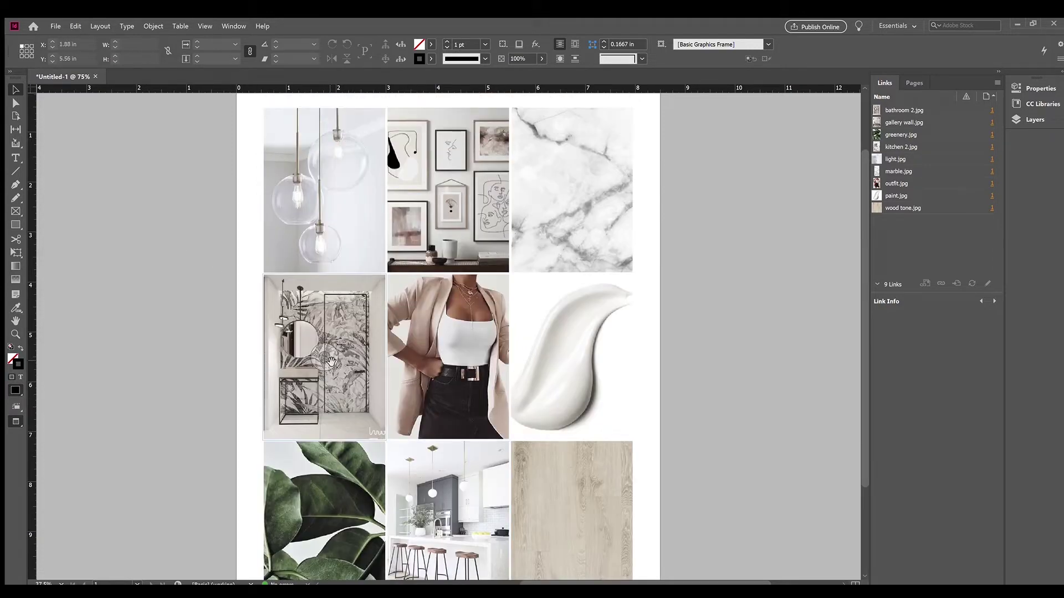
pyautogui.click(331, 361)
pyautogui.moveTo(401, 446); pyautogui.dragTo(418, 467)
pyautogui.click(154, 356)
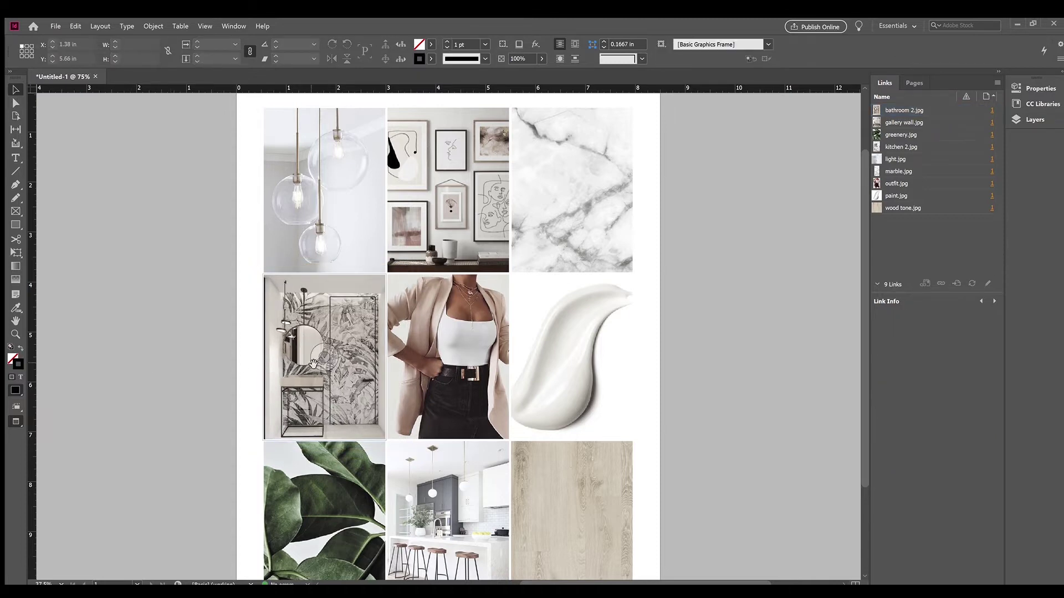
# - Review the whole mood board page, checking all three rows of images and the spacing between them
pyautogui.scroll(-2, 143, 344)
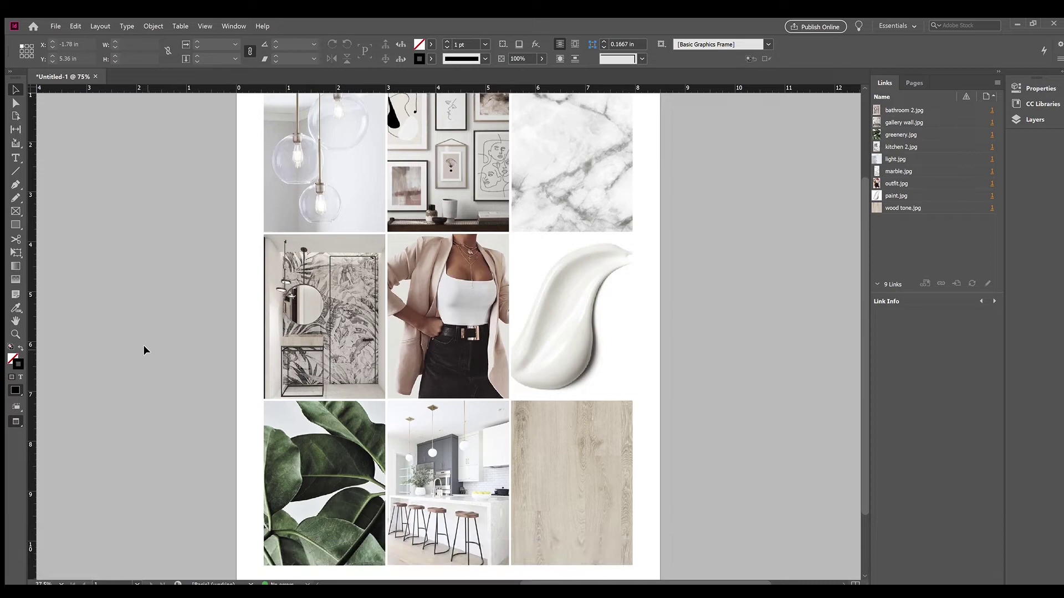
pyautogui.scroll(2, 144, 345)
pyautogui.scroll(-1, 144, 344)
pyautogui.scroll(-1, 144, 345)
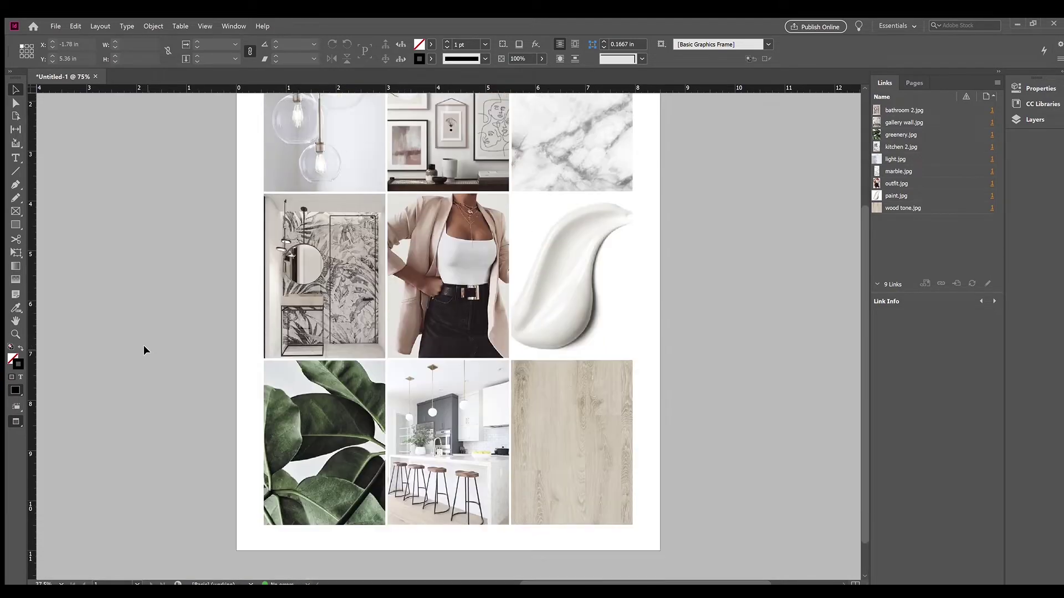
pyautogui.scroll(2, 144, 344)
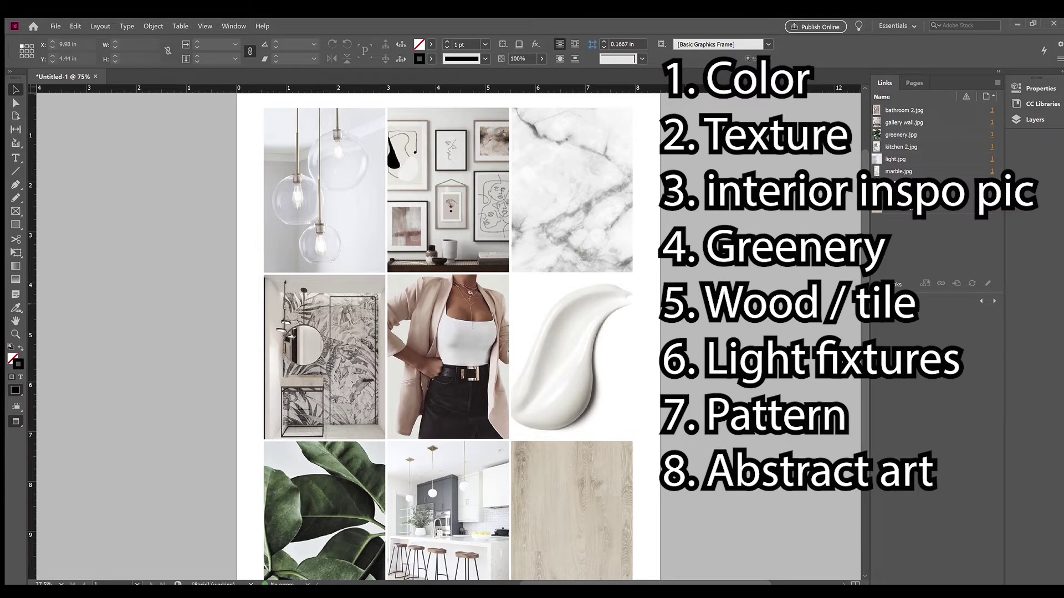
pyautogui.scroll(-1, 448, 337)
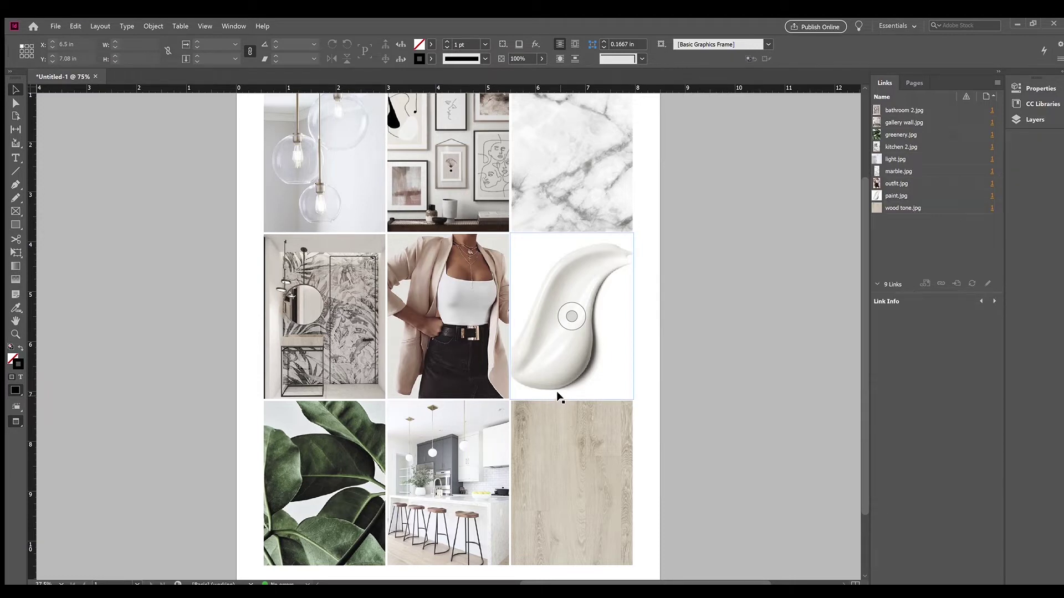
pyautogui.scroll(1, 558, 397)
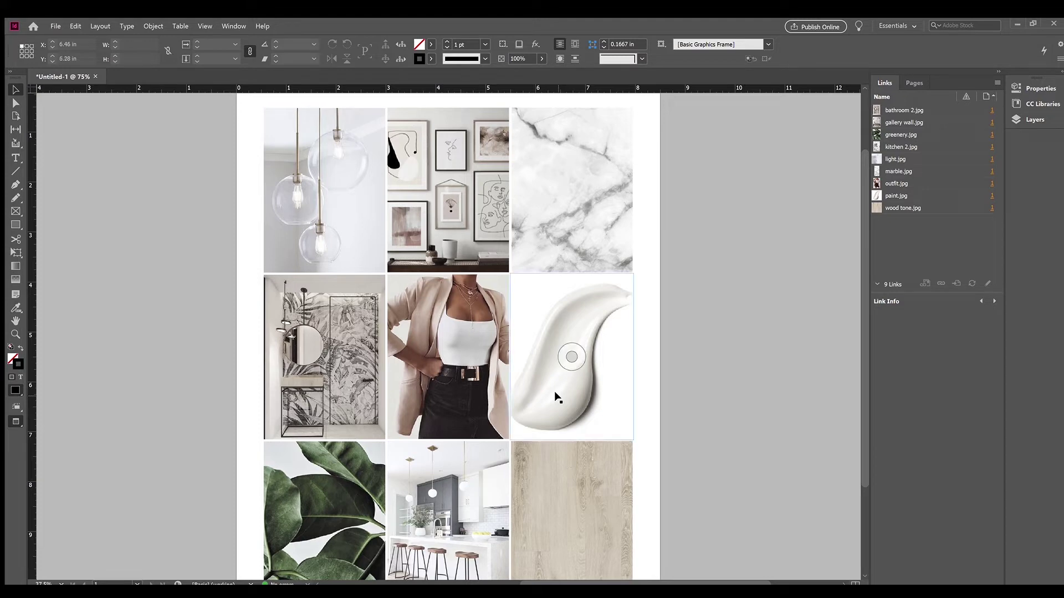
# - Select all nine images in the three-by-three grid
pyautogui.moveTo(649, 504); pyautogui.dragTo(324, 245)
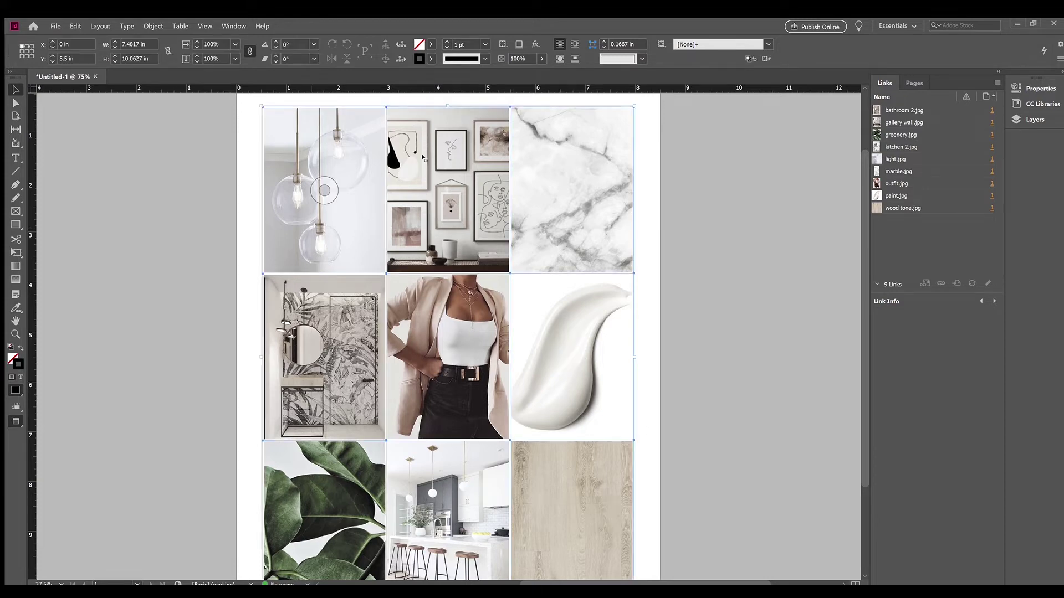